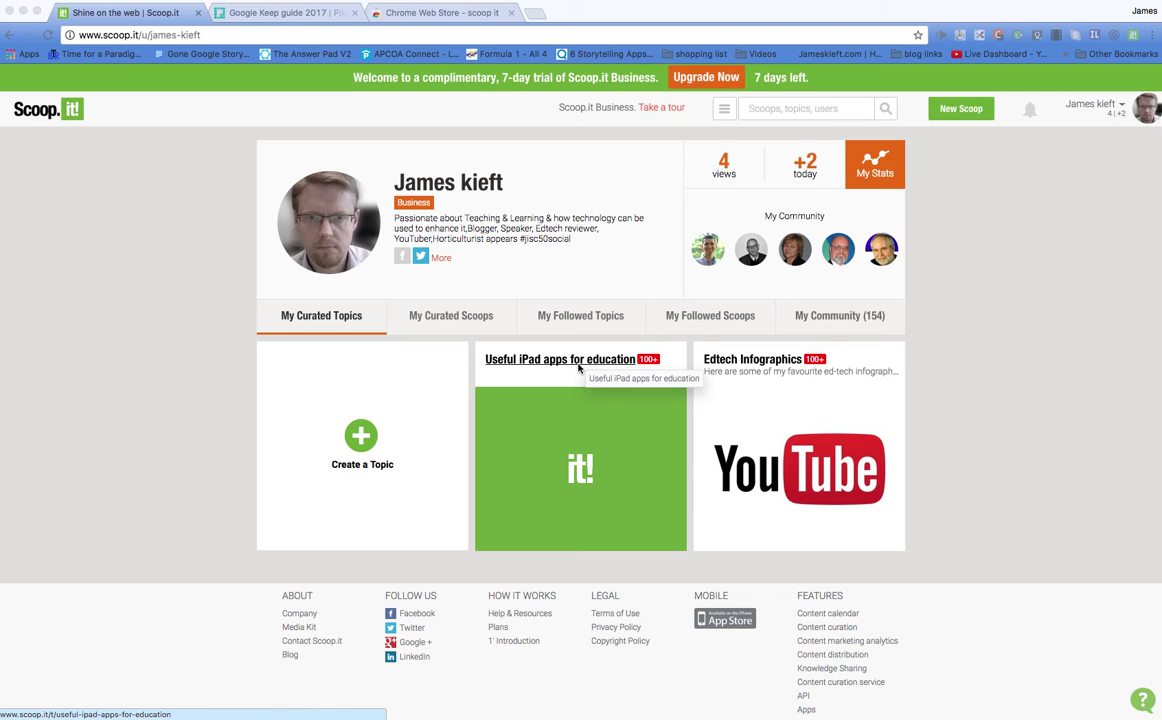
Open the Edtech Infographics topic and bring up the Chrome Web Store results for the Scoop.it extension
{"action": "left_click", "coordinate": [578, 368]}
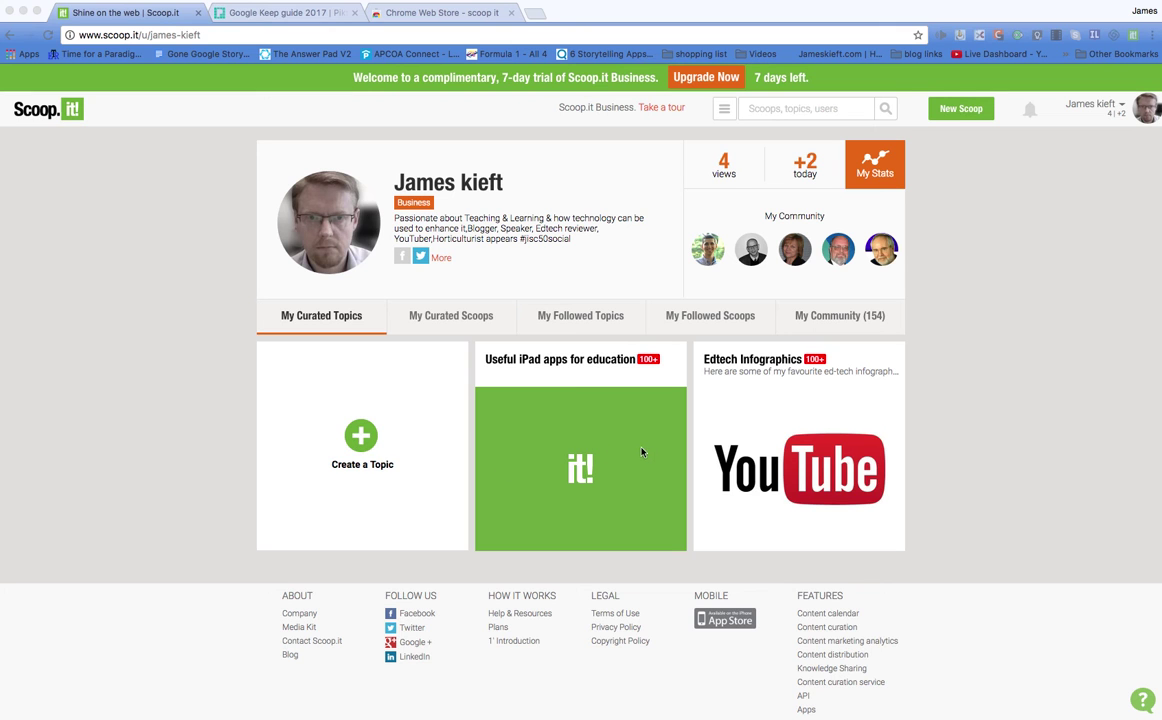
{"action": "left_click", "coordinate": [771, 366]}
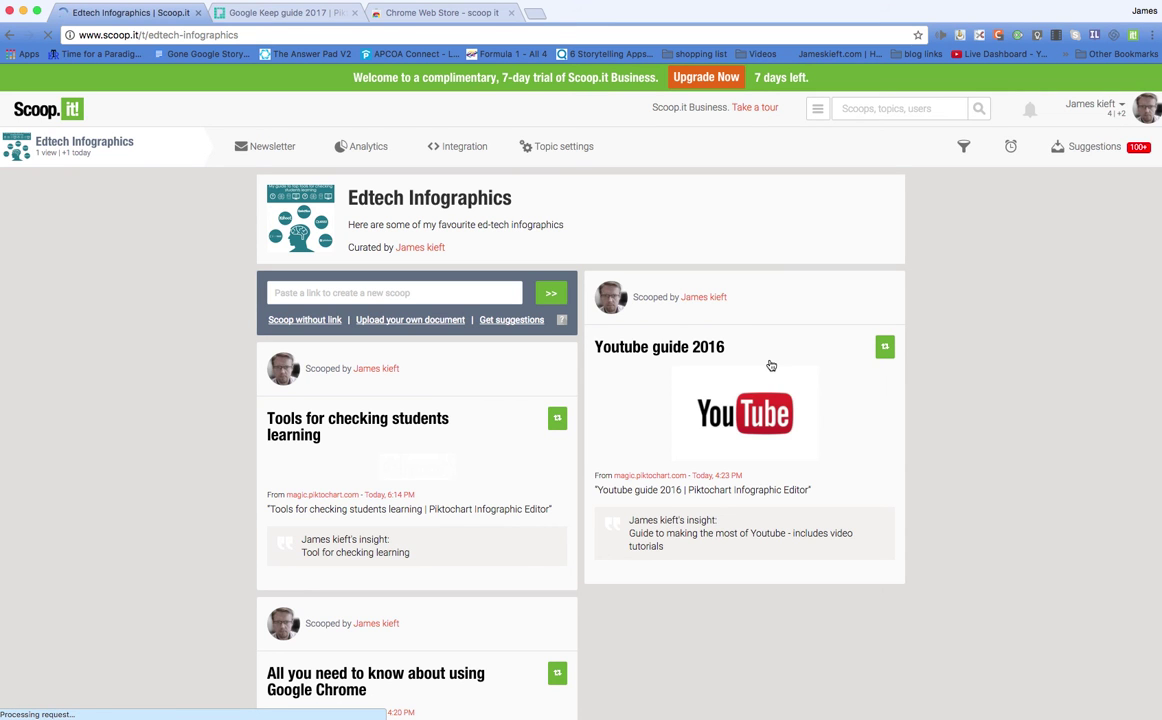
{"action": "left_click", "coordinate": [438, 16]}
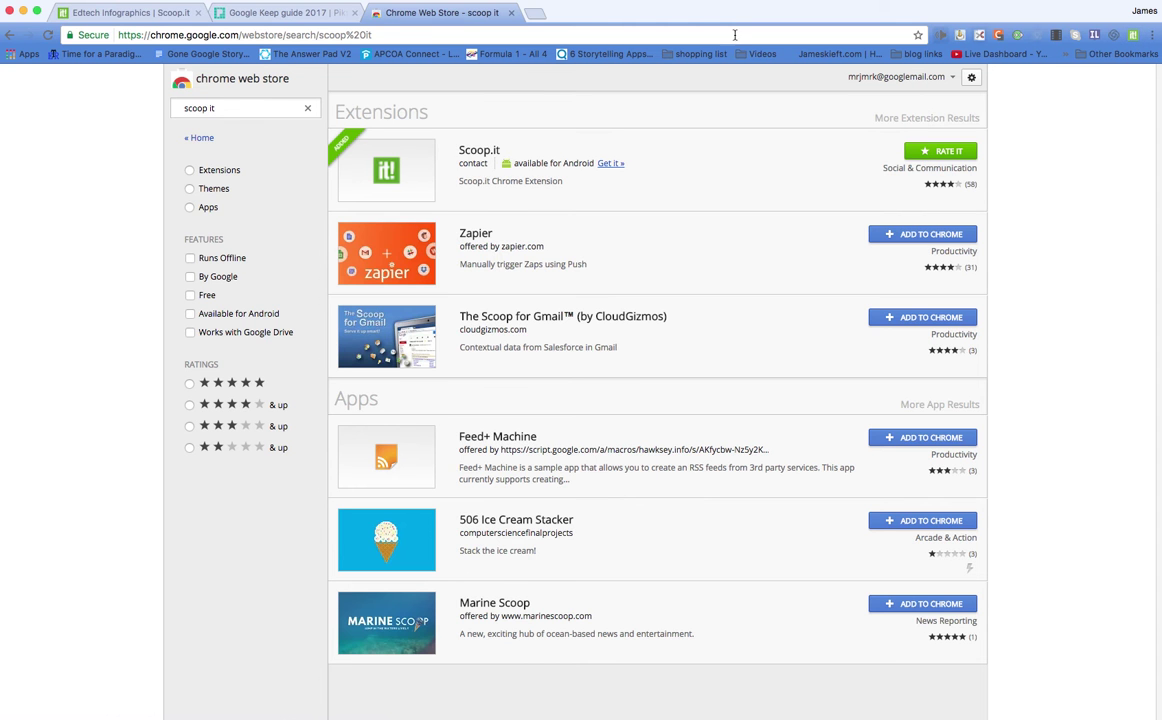
Scoop the Piktochart Google Keep guide 2017 page to Edtech Infographics with the insight "Guide to using Google Keep"
{"action": "left_click", "coordinate": [270, 13]}
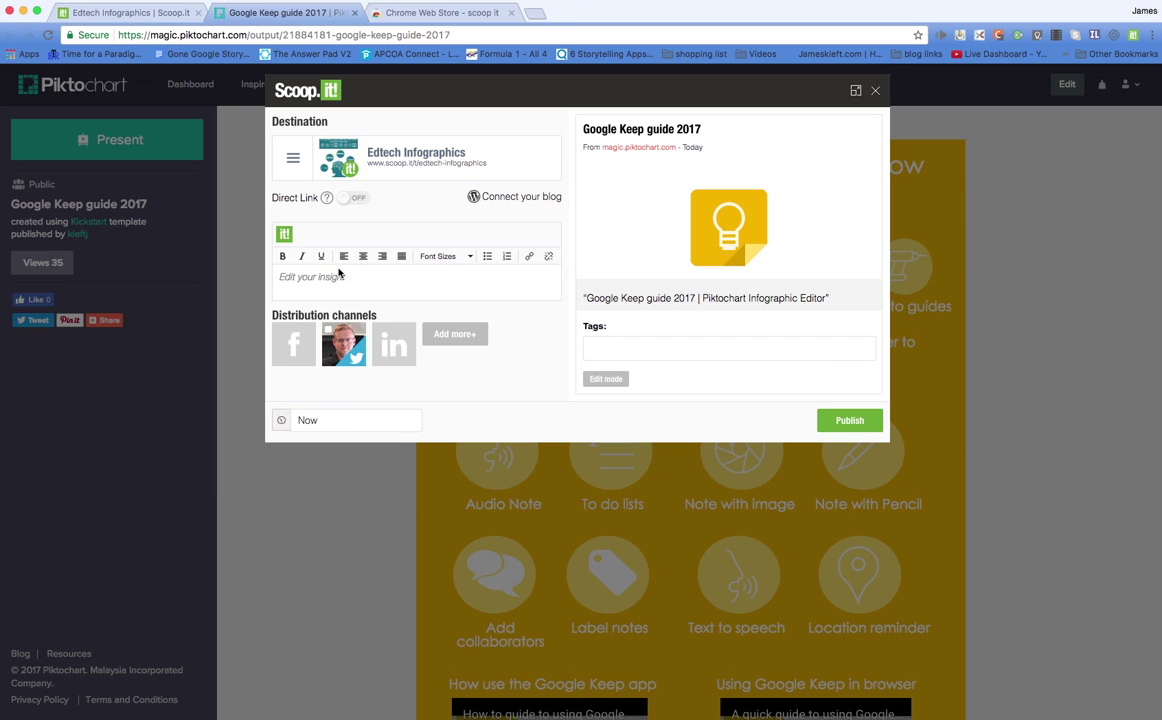
{"action": "left_click", "coordinate": [309, 277]}
{"action": "type", "text": "Guide to using Google Keep"}
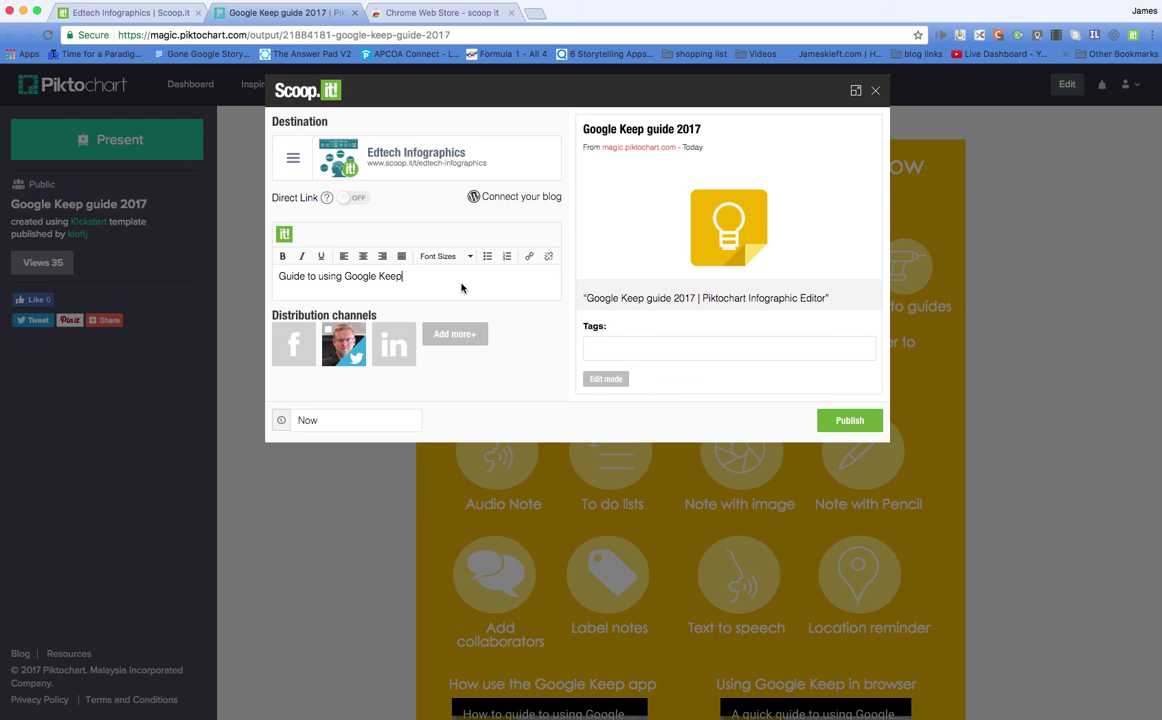
Switch the scoop preview to edit mode and add the tag "Google Keep tutorials"
{"action": "scroll", "coordinate": [461, 288], "scroll_direction": "down", "scroll_amount": 3}
{"action": "left_click", "coordinate": [591, 228]}
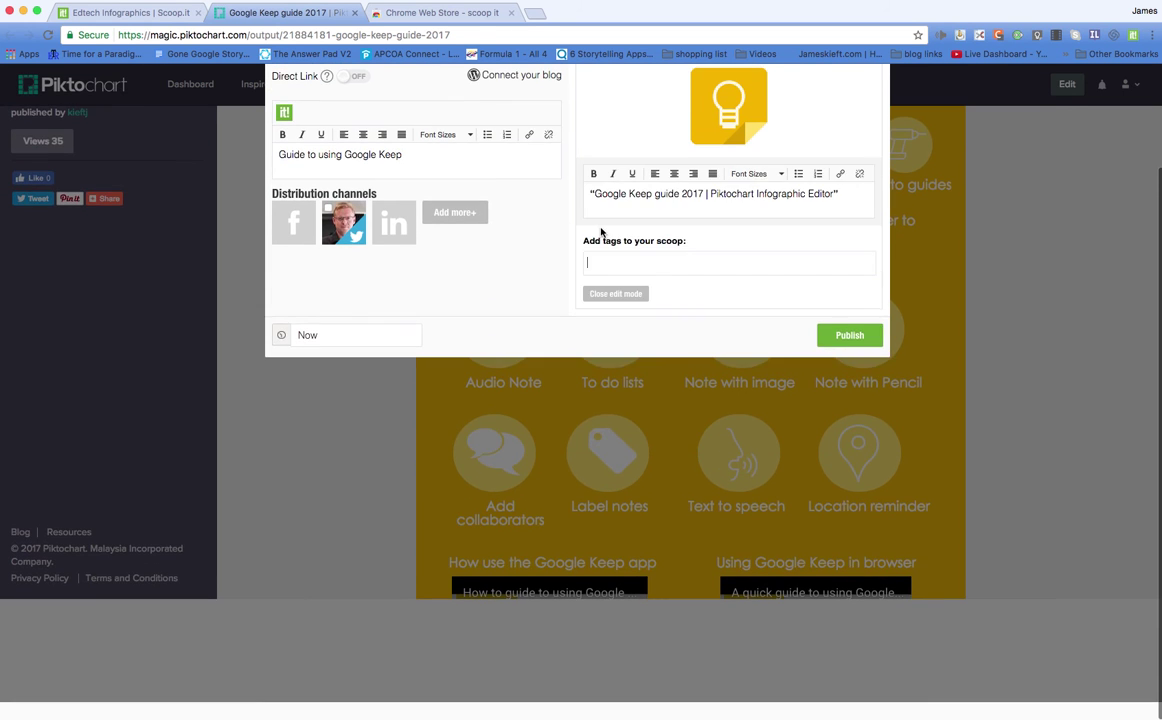
{"action": "type", "text": "Google K"}
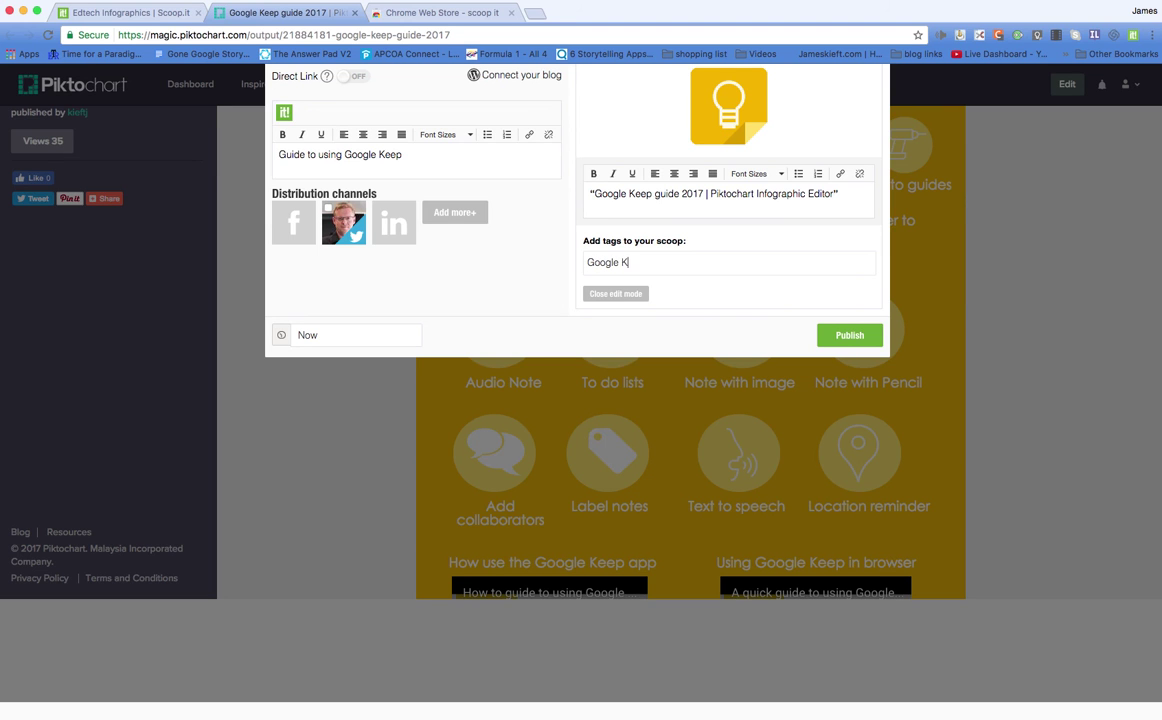
{"action": "type", "text": "eep"}
{"action": "key", "text": "BackSpace"}
{"action": "key", "text": "BackSpace"}
{"action": "key", "text": "BackSpace"}
{"action": "type", "text": "tuto"}
{"action": "type", "text": "rila"}
{"action": "key", "text": "BackSpace"}
{"action": "type", "text": "als"}
Change the scoop's picture to the full yellow infographic and publish the scoop immediately
{"action": "scroll", "coordinate": [632, 172], "scroll_direction": "up", "scroll_amount": 3}
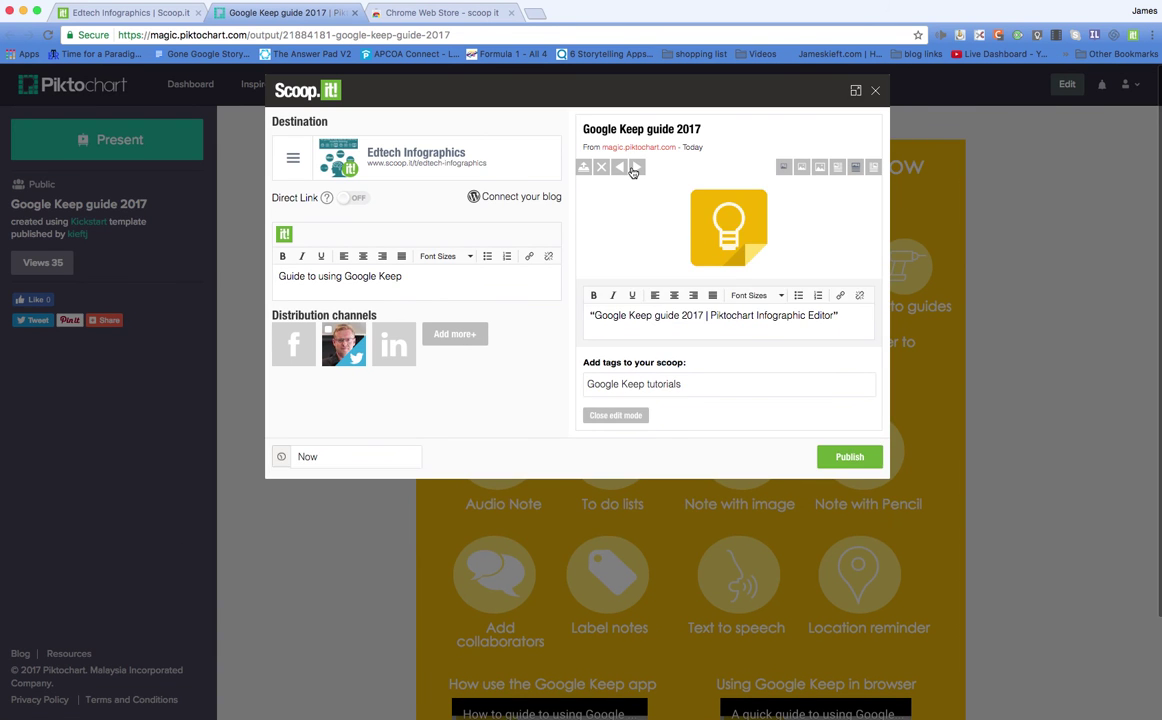
{"action": "left_click", "coordinate": [634, 170]}
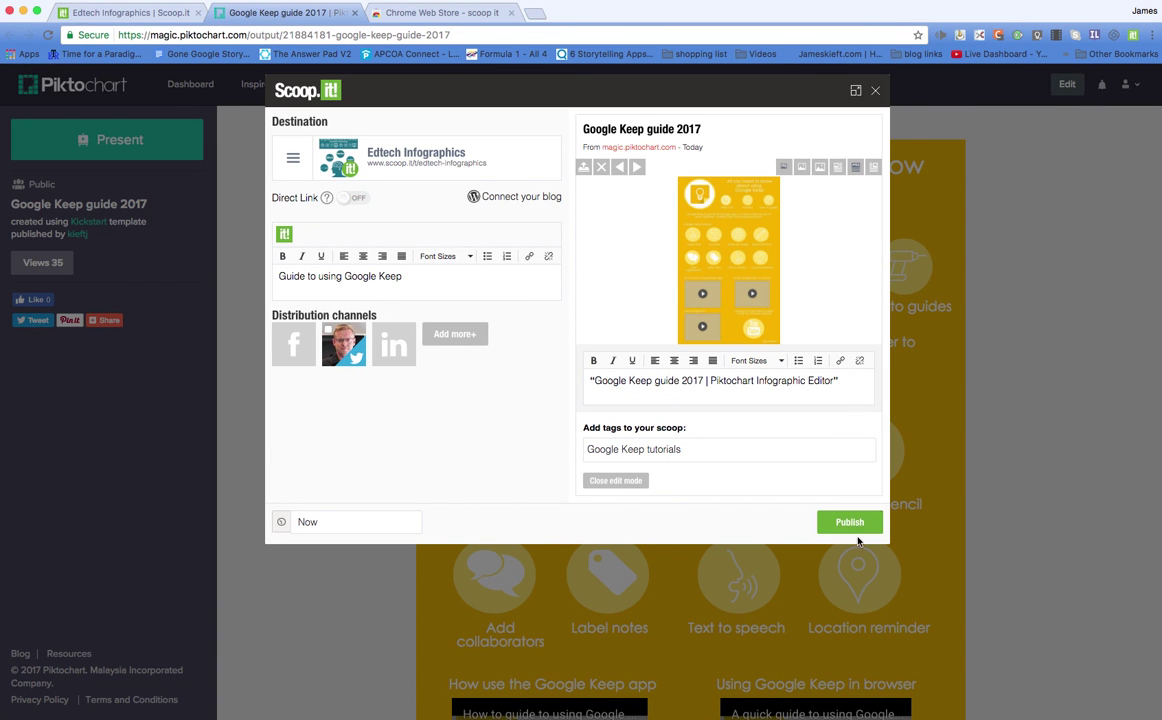
{"action": "left_click", "coordinate": [857, 524]}
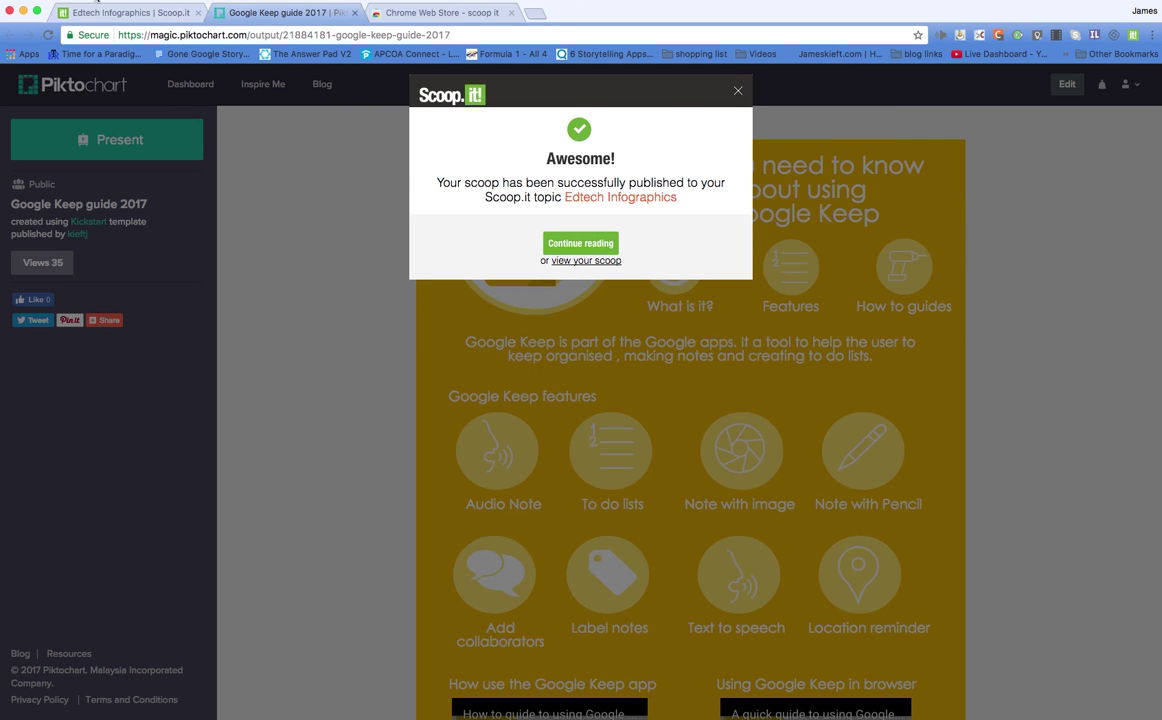
Return to the Edtech Infographics topic, view the edit options of the "Tools for checking students learning" scoop, and close them without saving
{"action": "left_click", "coordinate": [127, 15]}
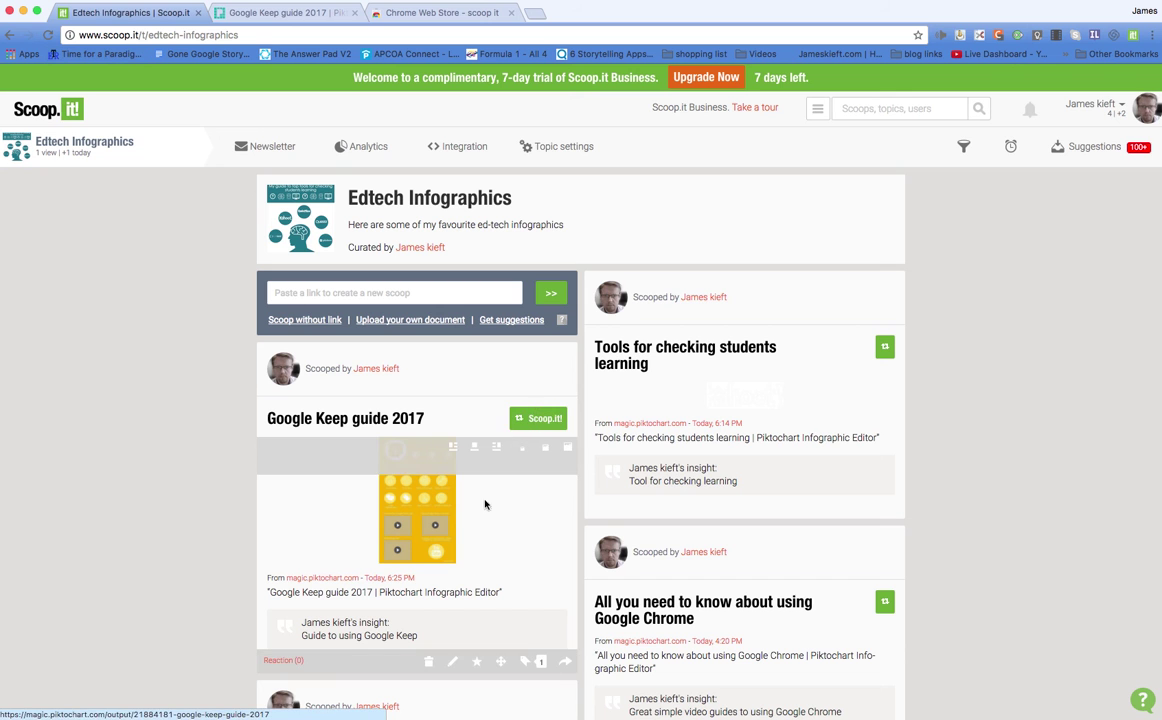
{"action": "scroll", "coordinate": [532, 552], "scroll_direction": "down", "scroll_amount": 1}
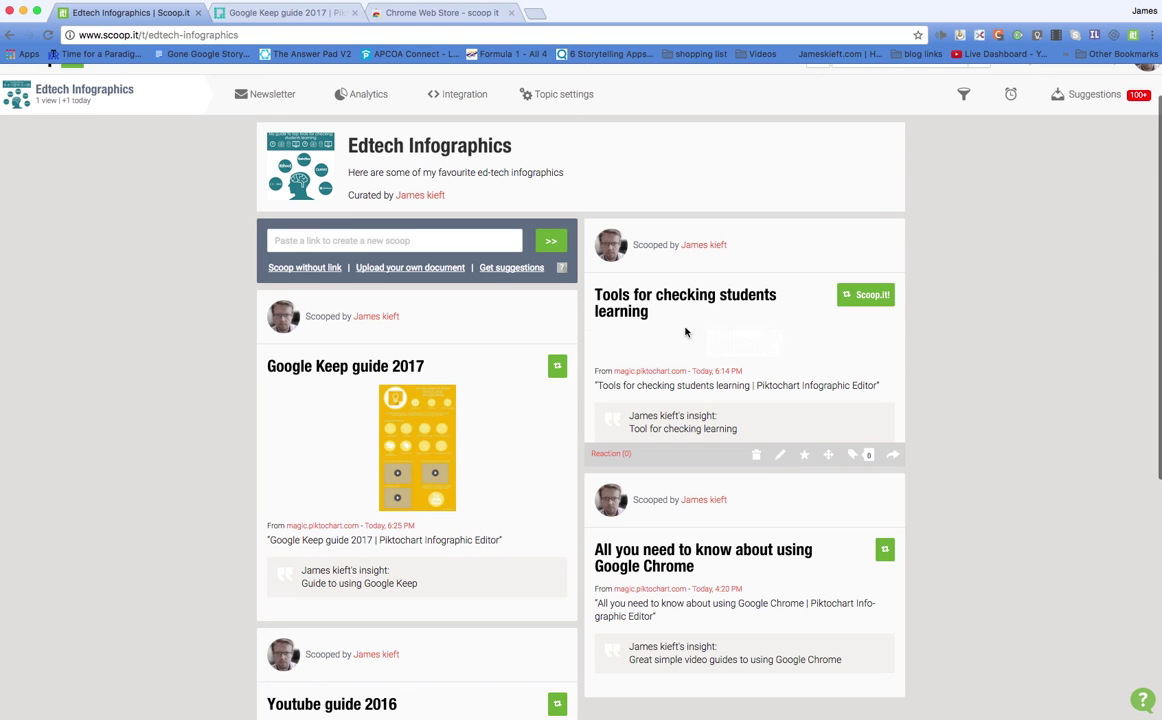
{"action": "left_click", "coordinate": [781, 456]}
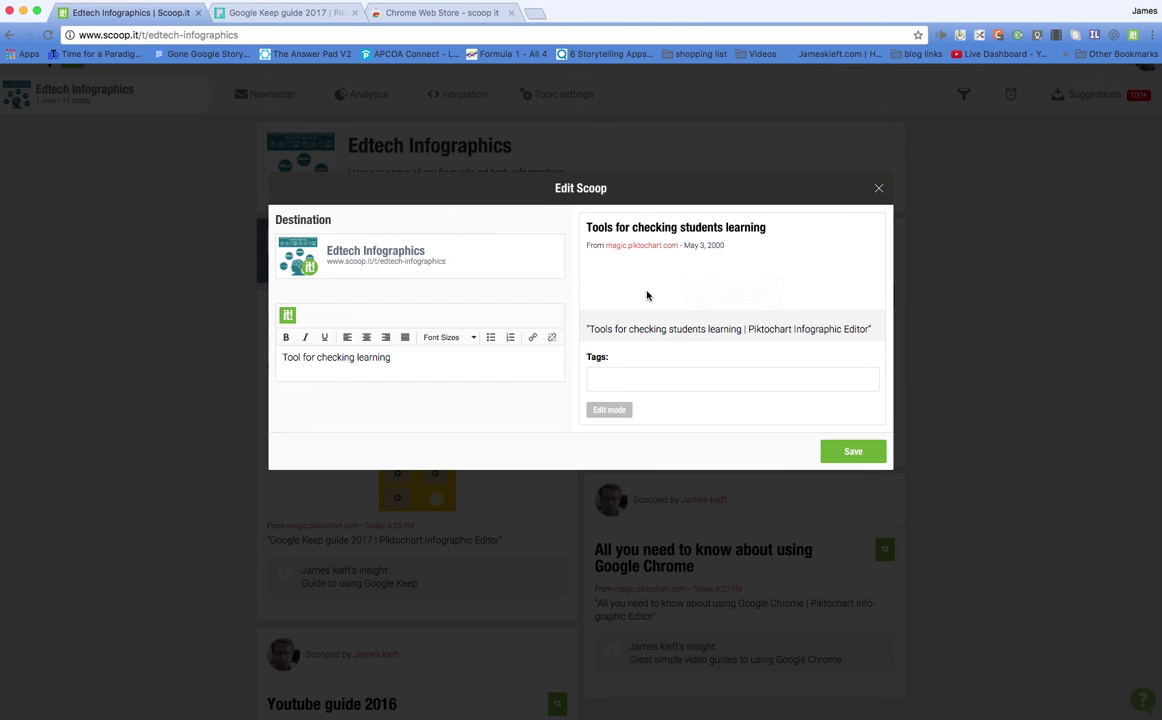
{"action": "scroll", "coordinate": [677, 326], "scroll_direction": "down", "scroll_amount": 2}
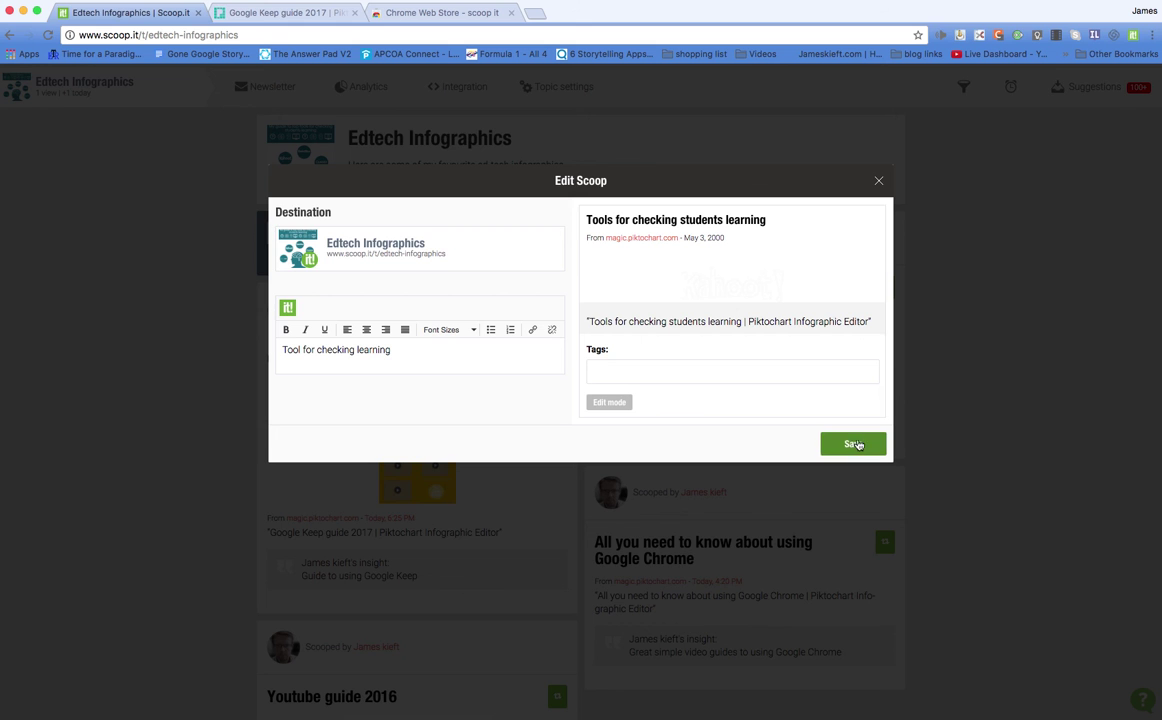
{"action": "left_click", "coordinate": [881, 183]}
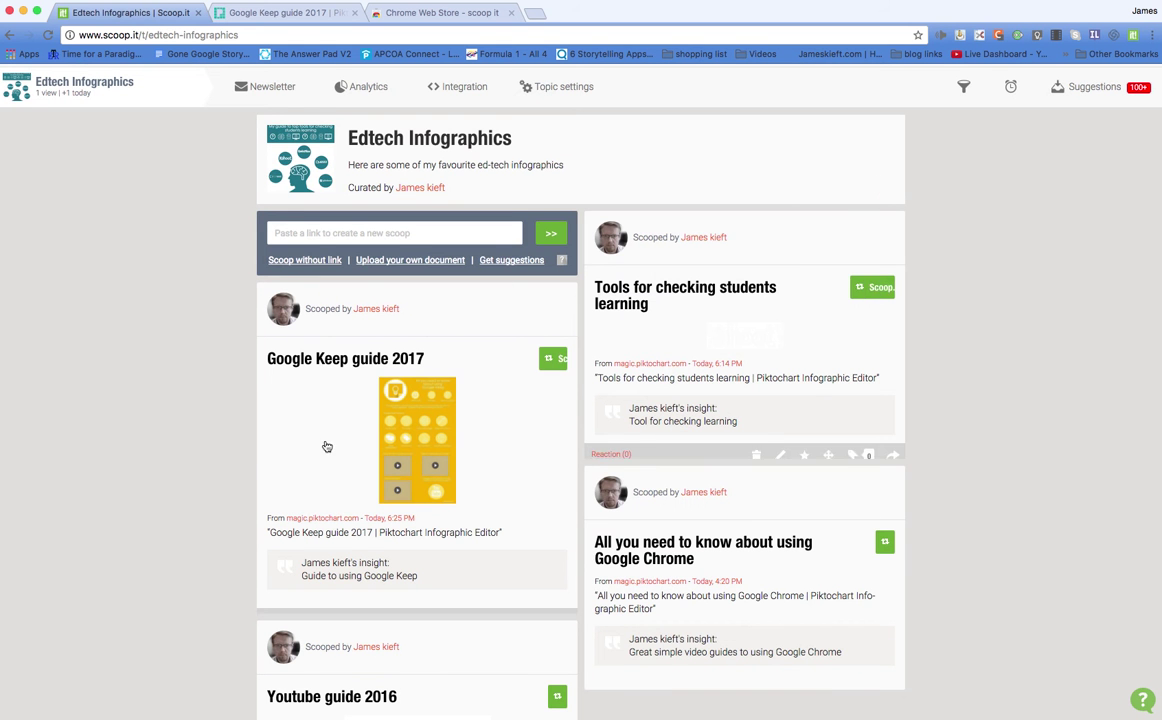
Browse the content suggestions for the Edtech Infographics topic and close them again
{"action": "scroll", "coordinate": [565, 530], "scroll_direction": "down", "scroll_amount": 2}
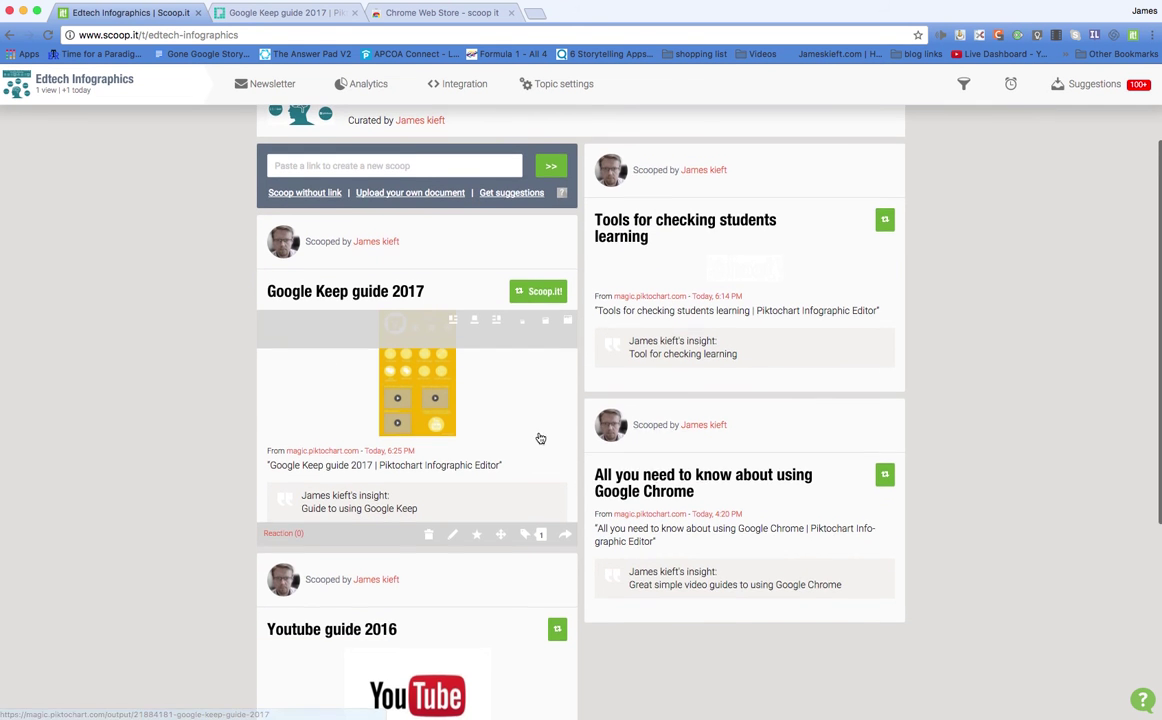
{"action": "scroll", "coordinate": [539, 439], "scroll_direction": "up", "scroll_amount": 3}
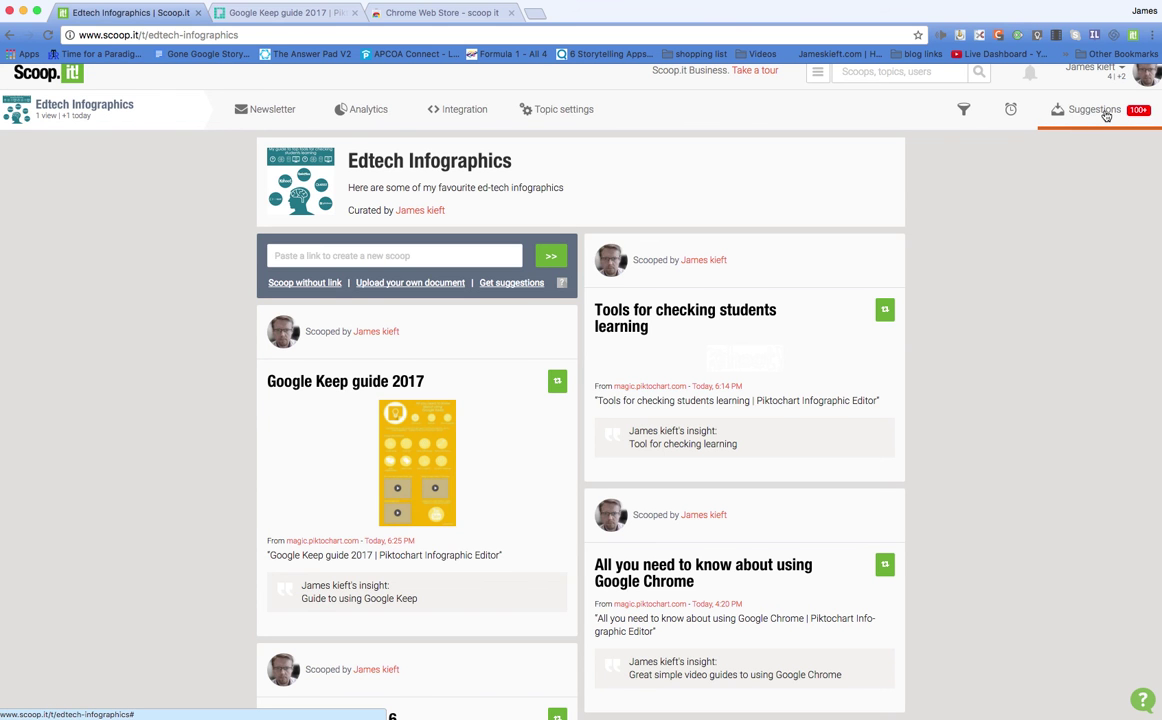
{"action": "left_click", "coordinate": [1106, 116]}
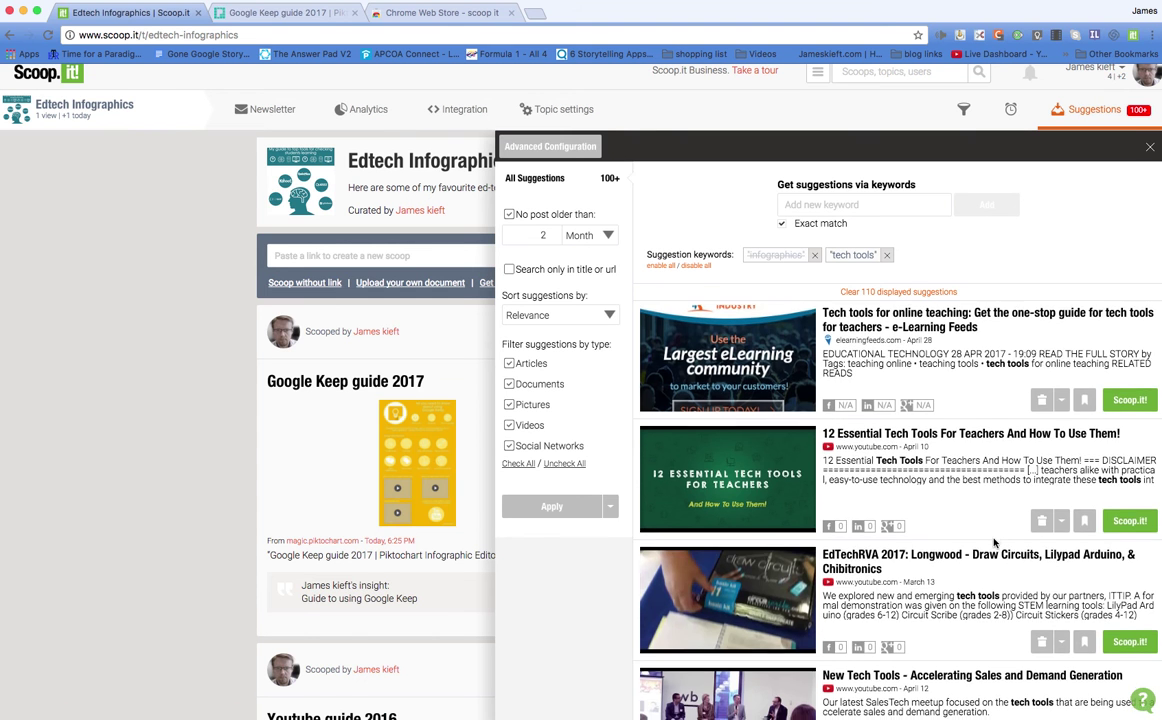
{"action": "scroll", "coordinate": [994, 543], "scroll_direction": "down", "scroll_amount": 4}
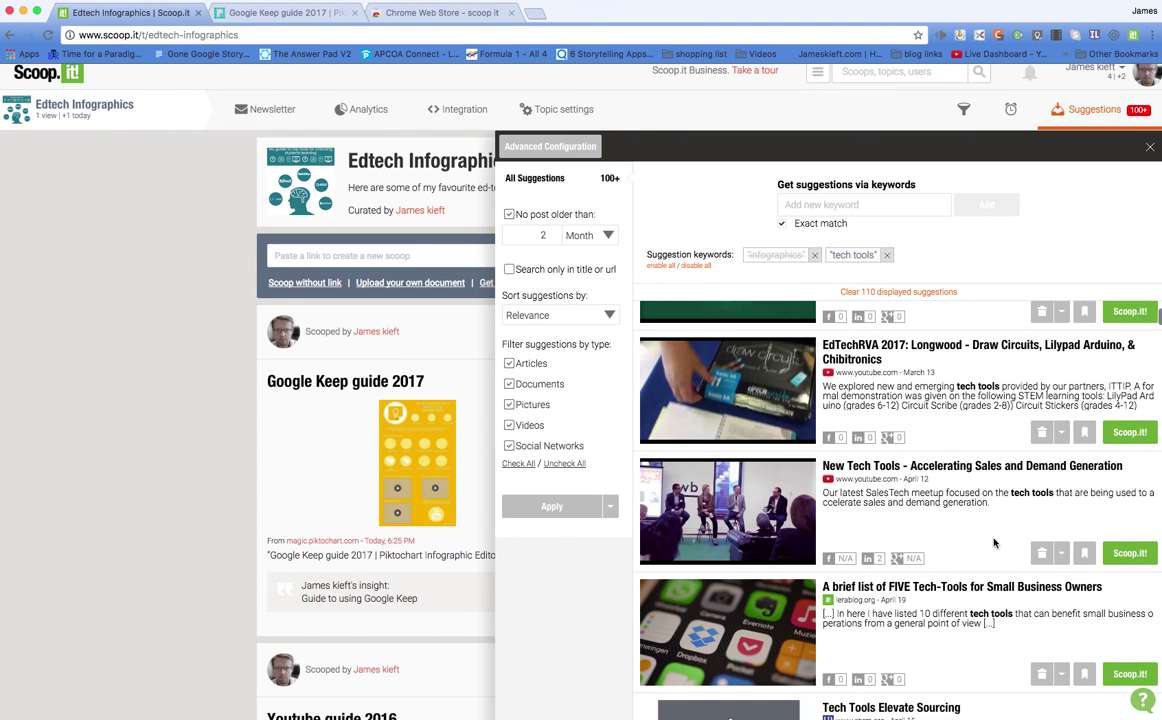
{"action": "scroll", "coordinate": [994, 543], "scroll_direction": "up", "scroll_amount": 2}
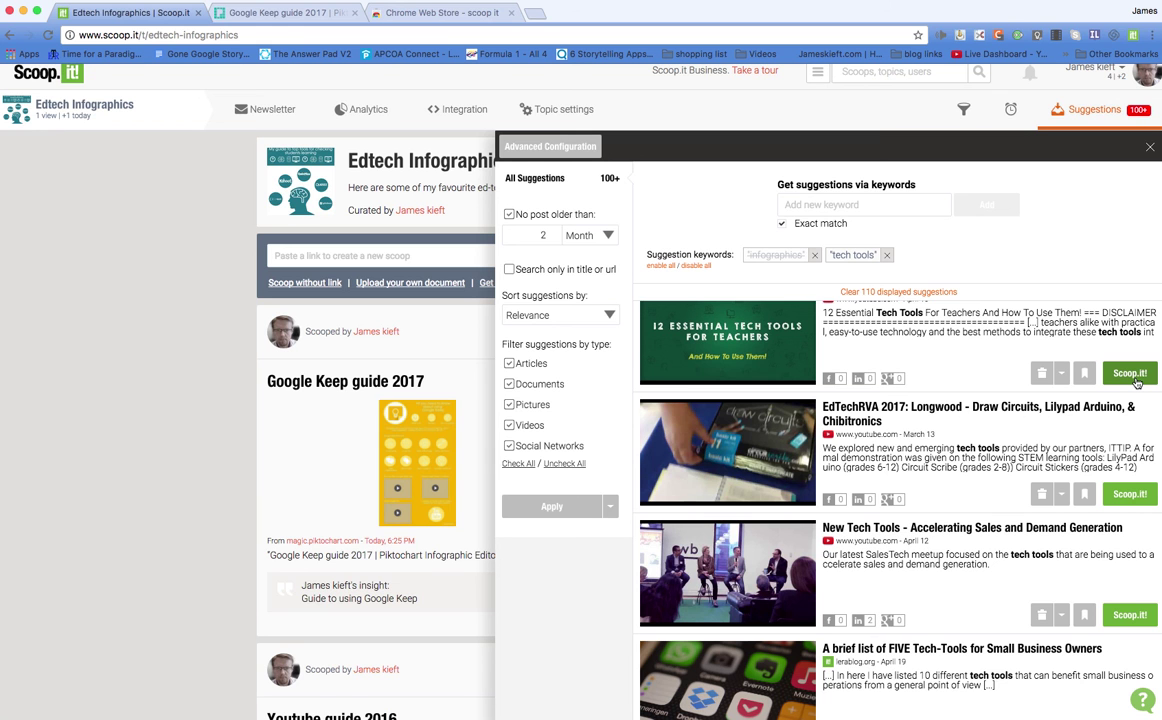
{"action": "left_click", "coordinate": [1150, 148]}
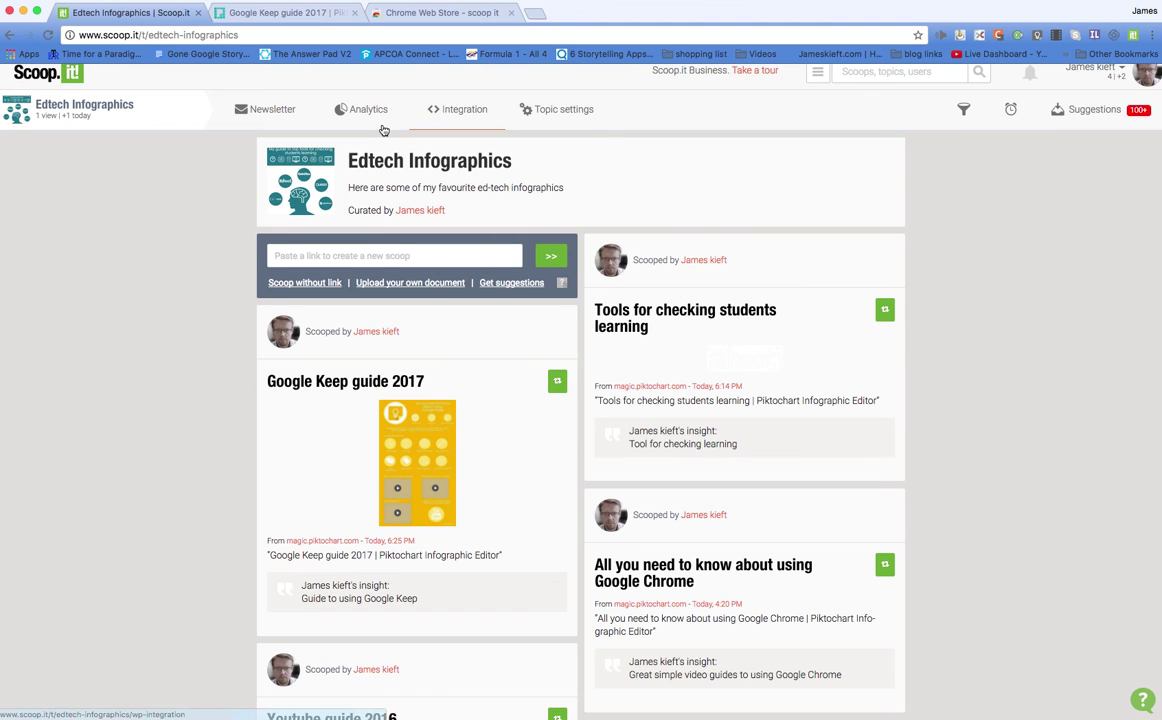
View the topic's sharing settings and its integration options, including Change URL or Domain
{"action": "left_click", "coordinate": [566, 115]}
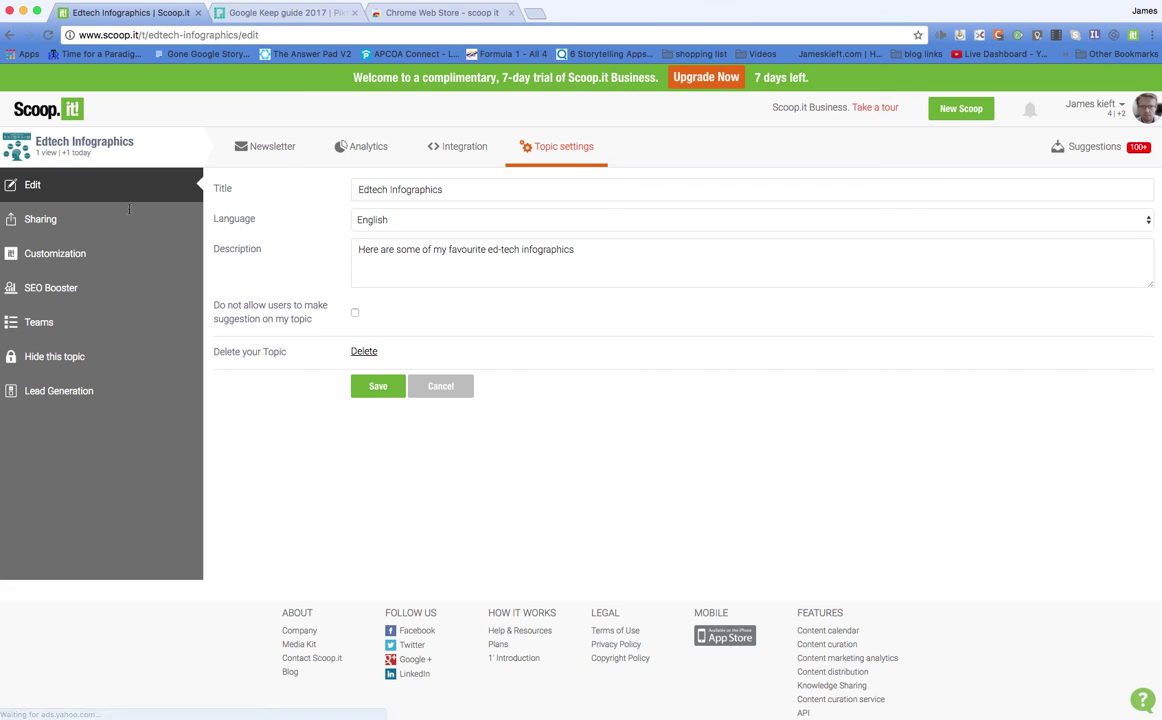
{"action": "left_click", "coordinate": [37, 222]}
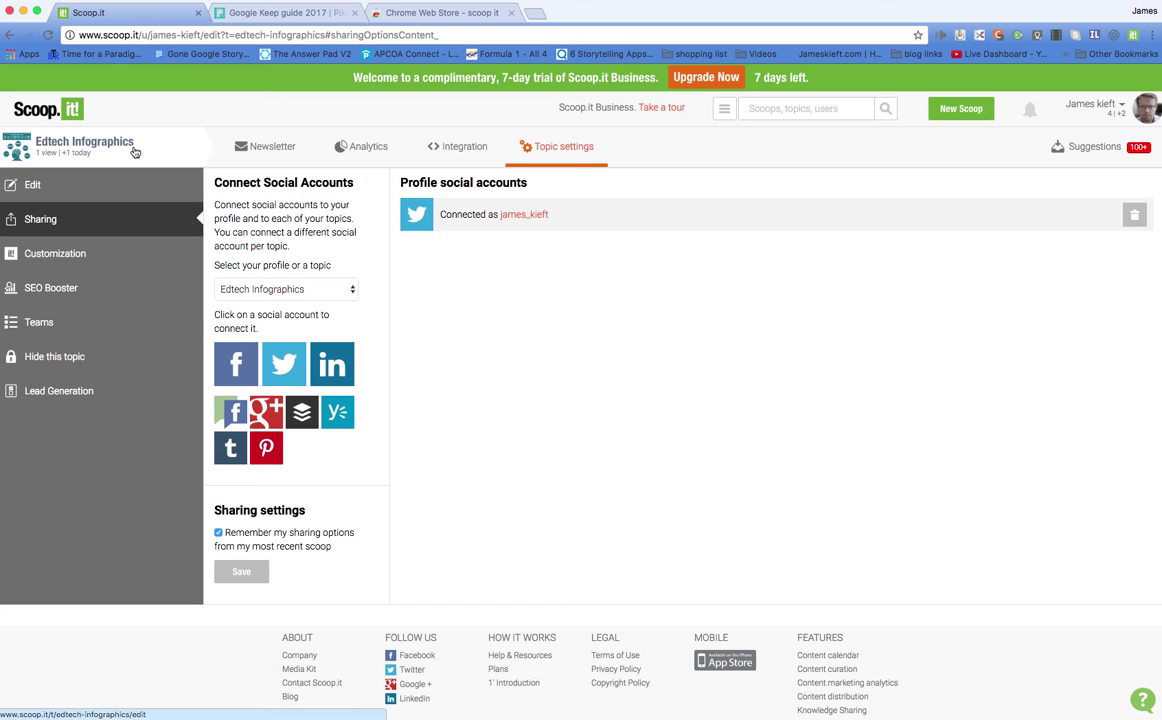
{"action": "left_click", "coordinate": [458, 148]}
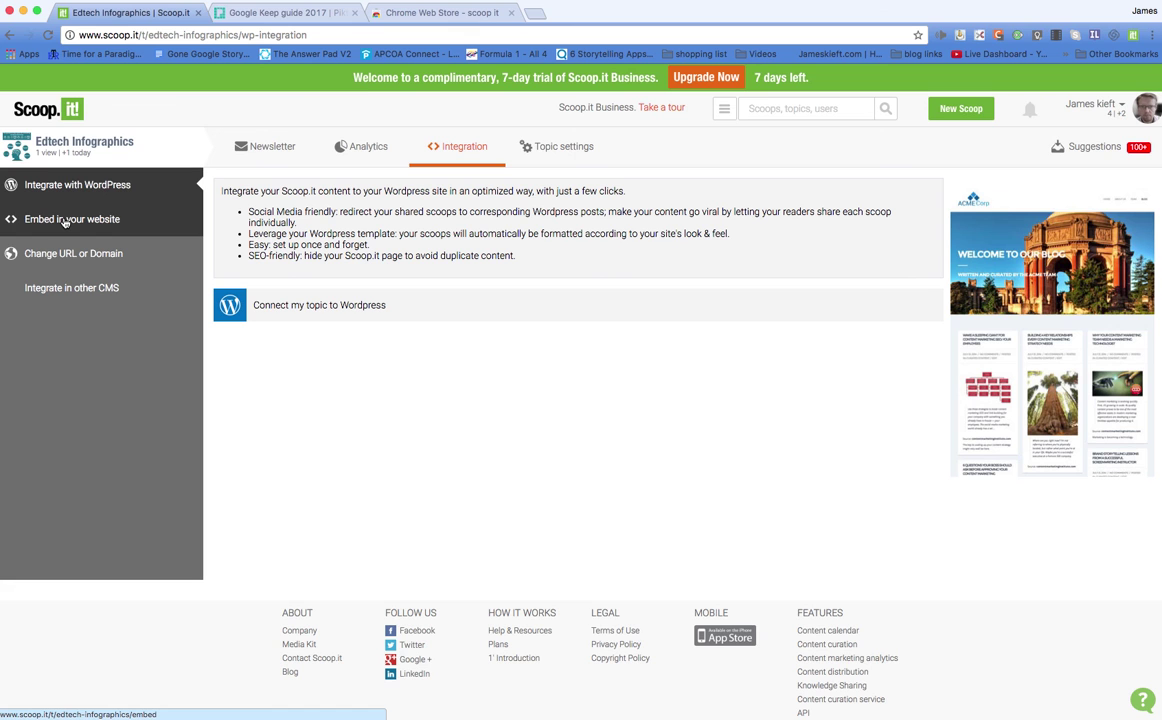
{"action": "left_click", "coordinate": [51, 255]}
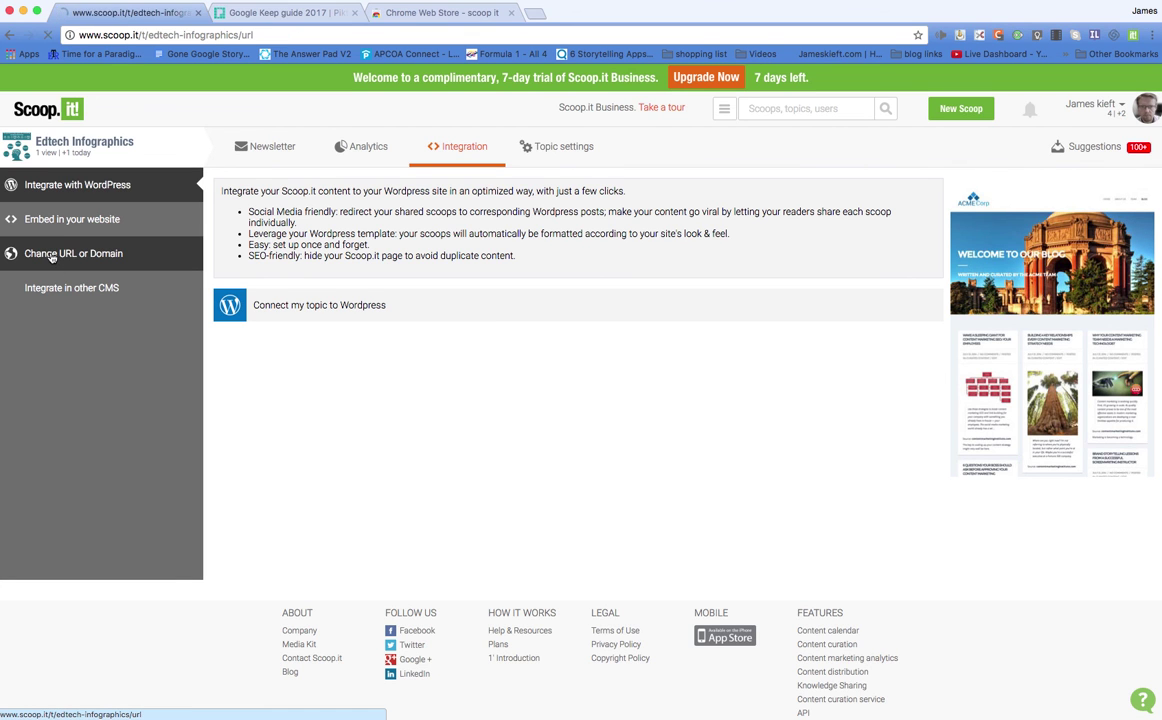